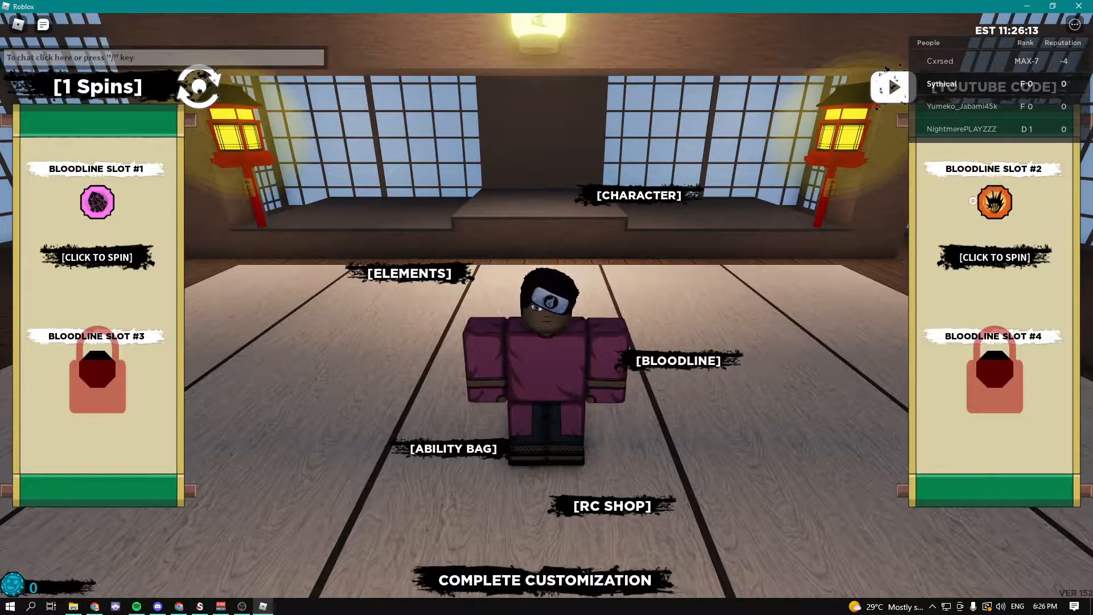
Step: Bring the Synapse X editor with the bloodline reroll script up over Shindo Life
{"action": "key", "text": "alt+Tab"}
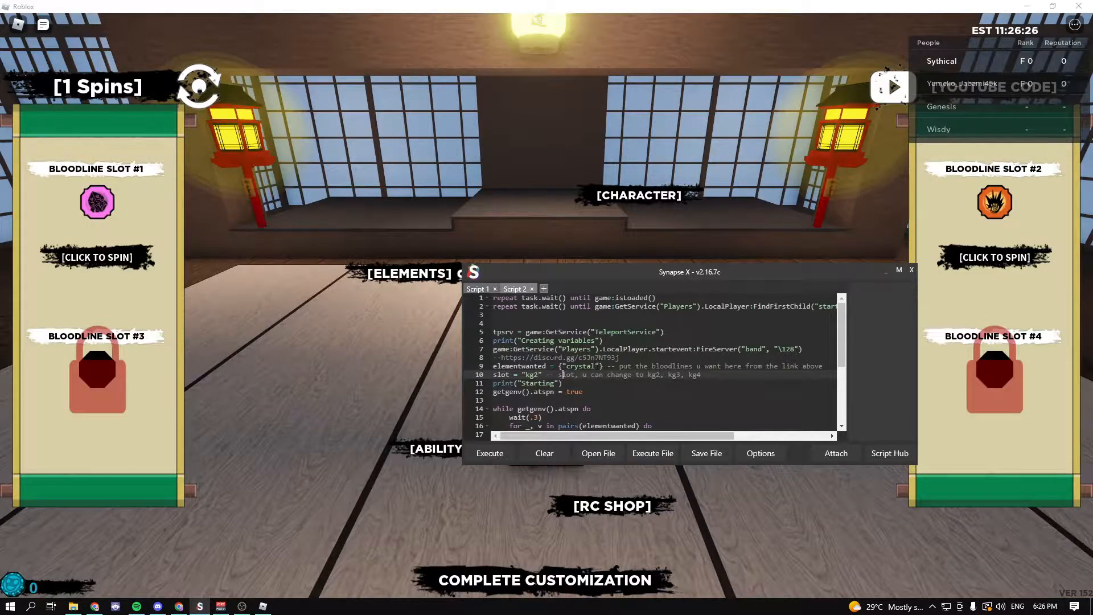
{"action": "left_click", "coordinate": [598, 365]}
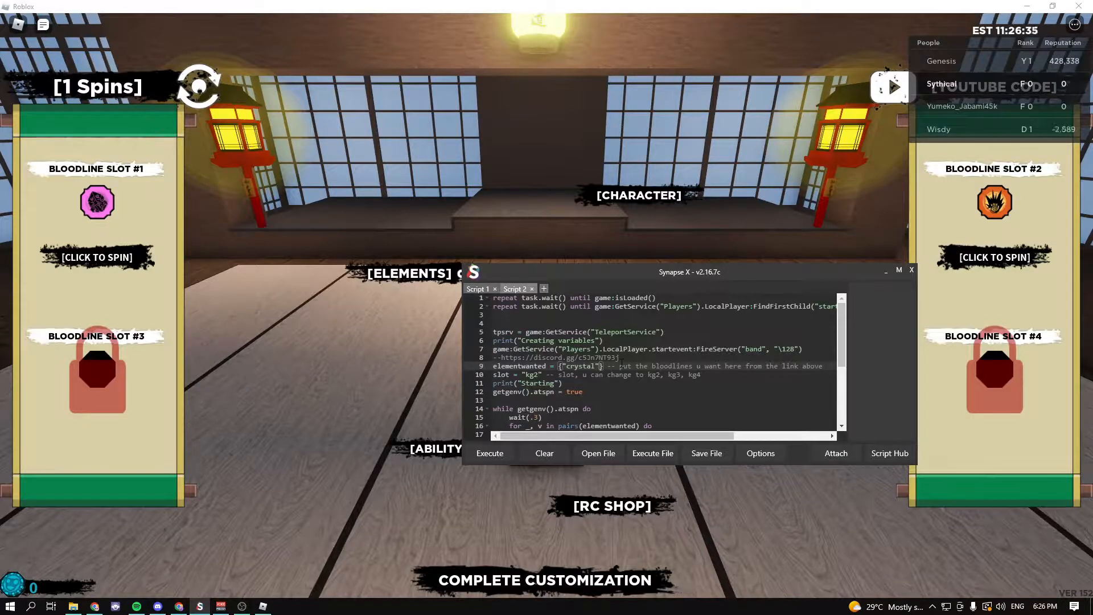
{"action": "type", "text": ", \""}
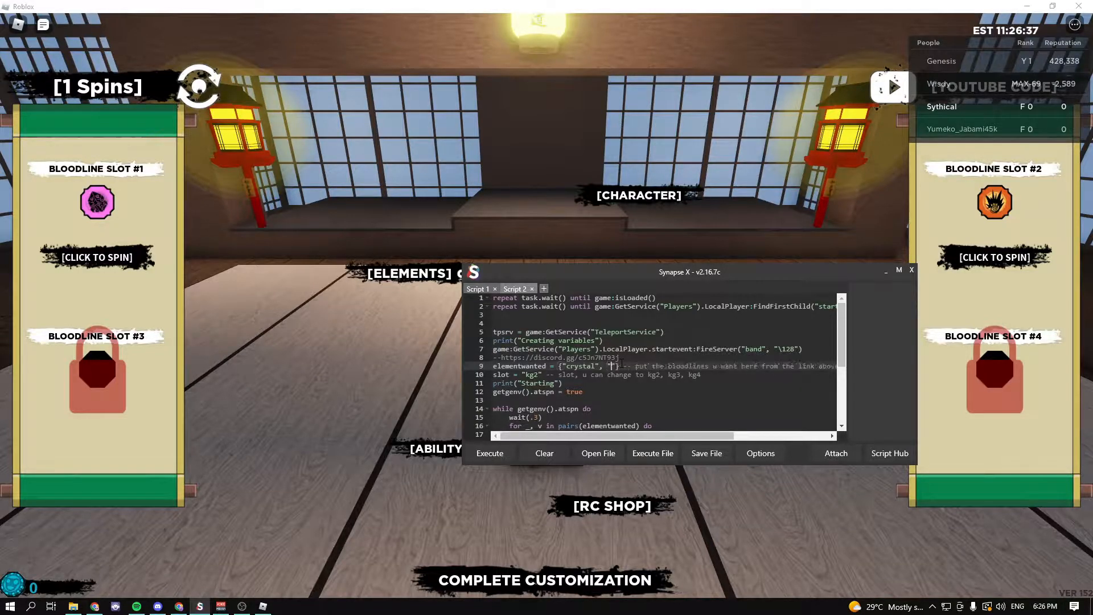
{"action": "key", "text": "BackSpace"}
{"action": "key", "text": "BackSpace"}
{"action": "key", "text": "BackSpace"}
{"action": "key", "text": "Down"}
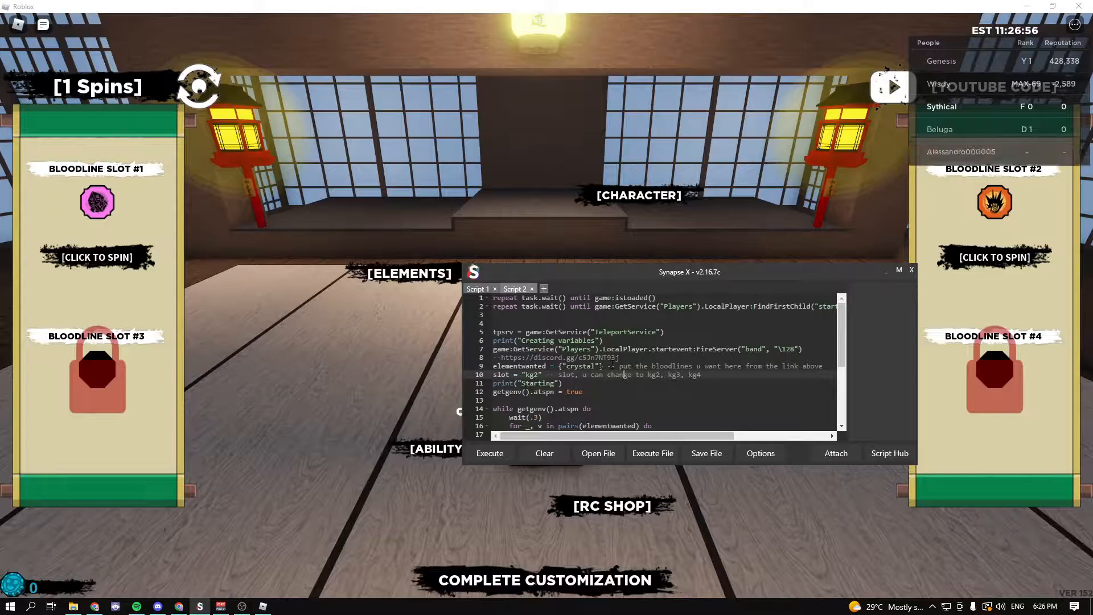
{"action": "left_click", "coordinate": [178, 606]}
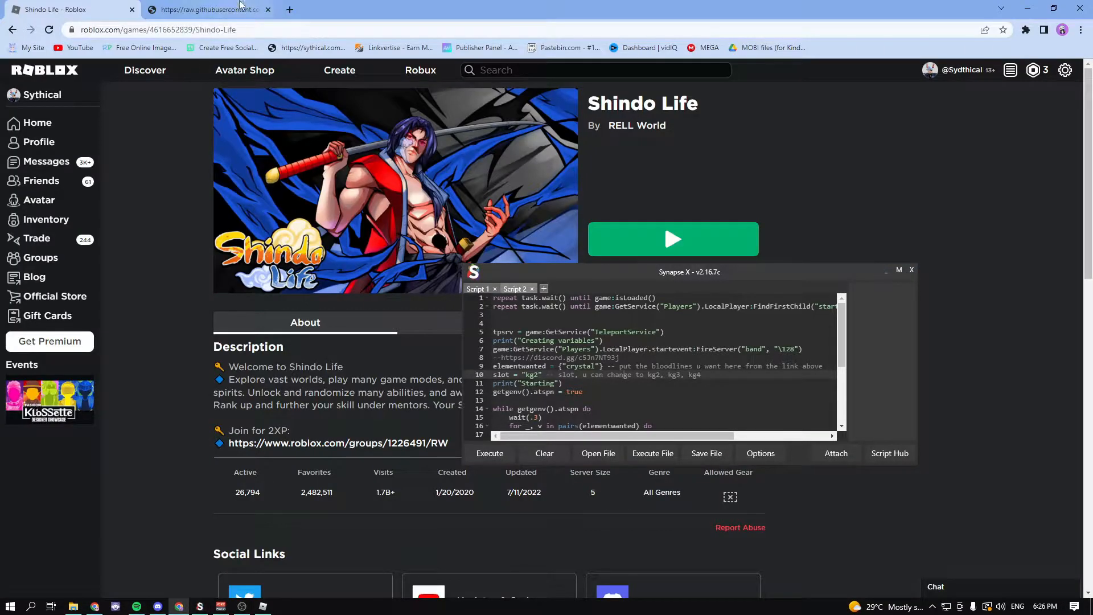
{"action": "left_click", "coordinate": [231, 9]}
{"action": "scroll", "coordinate": [48, 173], "scroll_direction": "down", "scroll_amount": 3}
{"action": "scroll", "coordinate": [86, 303], "scroll_direction": "down", "scroll_amount": 4}
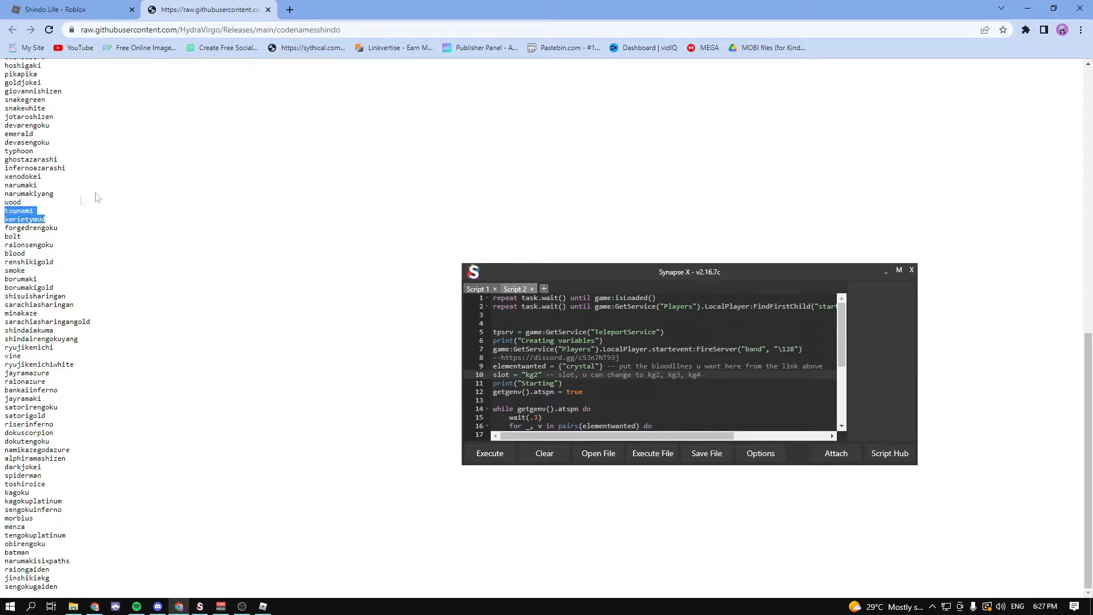
{"action": "left_click", "coordinate": [125, 185]}
{"action": "scroll", "coordinate": [106, 272], "scroll_direction": "up", "scroll_amount": 5}
{"action": "scroll", "coordinate": [45, 234], "scroll_direction": "up", "scroll_amount": 2}
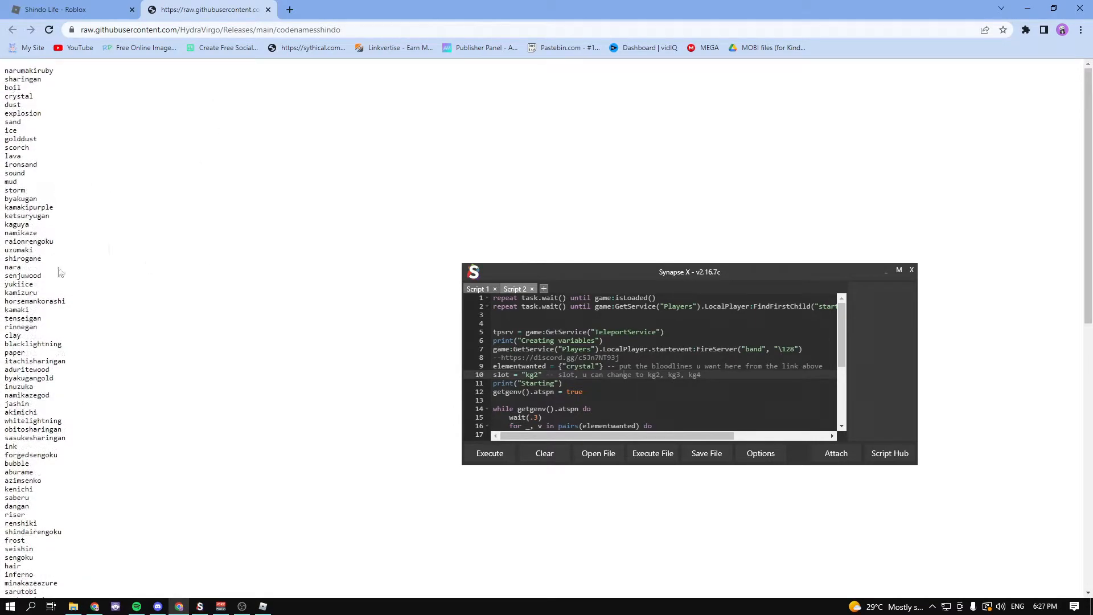
{"action": "left_click", "coordinate": [263, 606]}
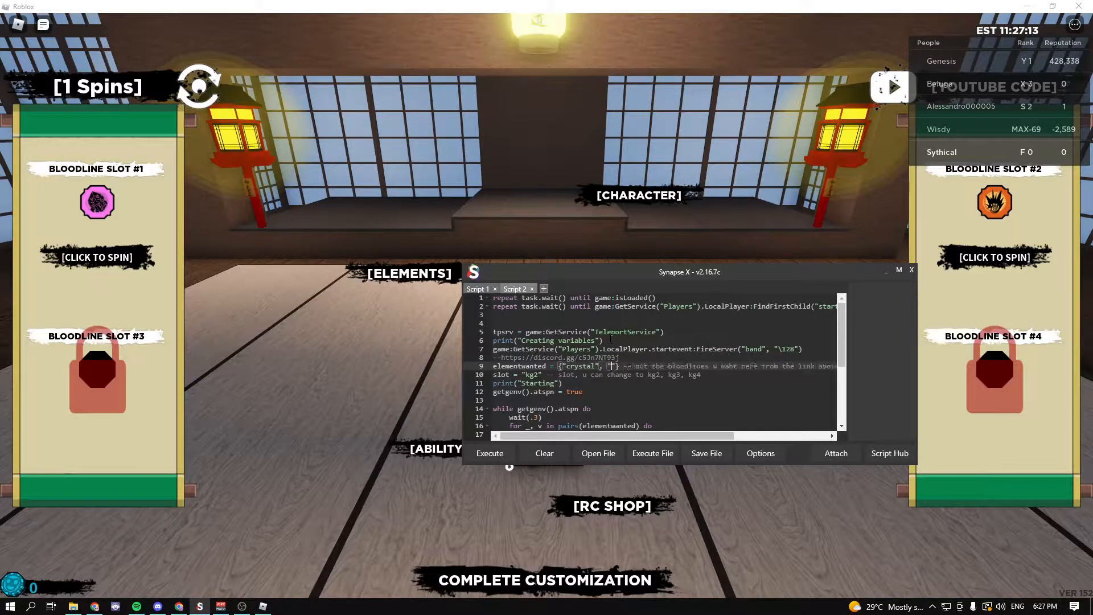
Step: Extend the wanted list to crystal, riser, hair and inferno for slot kg2
{"action": "key", "text": "alt+Tab"}
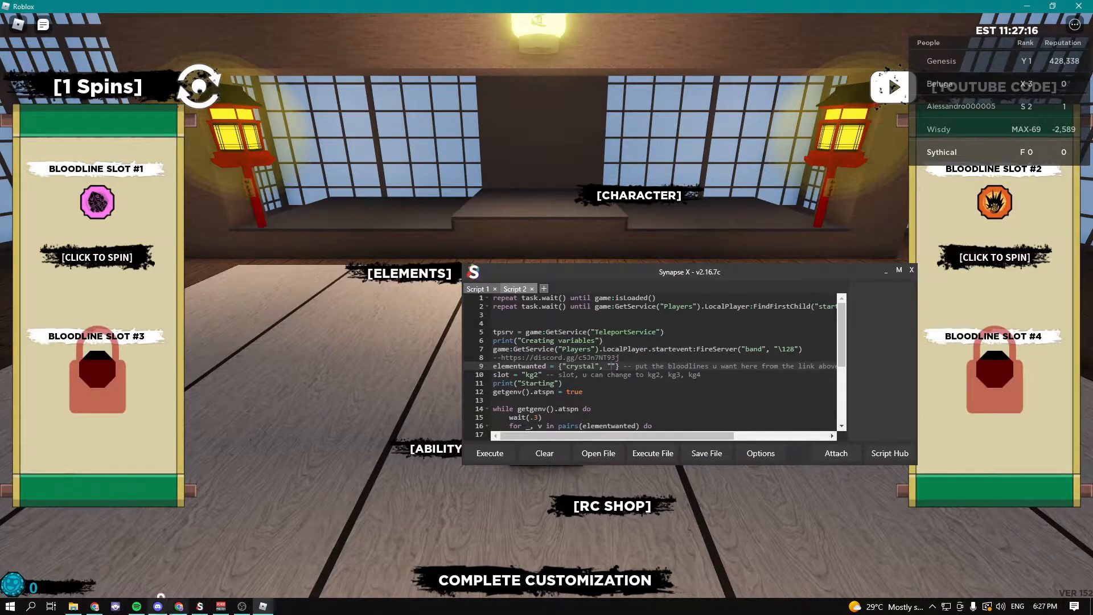
{"action": "key", "text": "alt+Tab"}
{"action": "type", "text": "riser"}
{"action": "type", "text": ", \"hair"}
{"action": "type", "text": " \"inferno"}
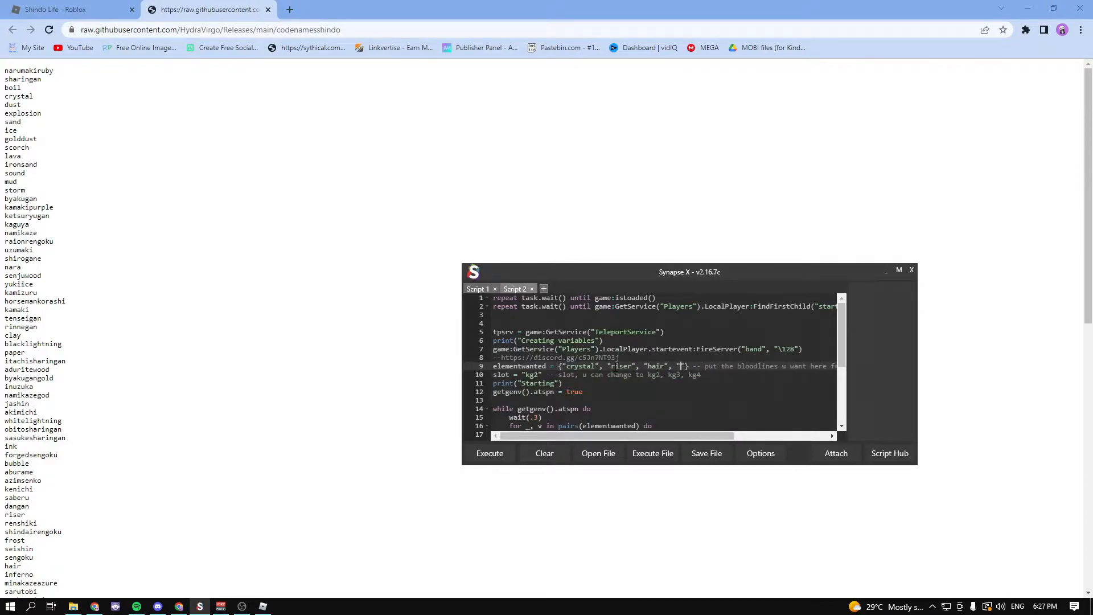
{"action": "left_click", "coordinate": [665, 331]}
{"action": "type", "text": "inferno"}
{"action": "left_click", "coordinate": [263, 607]}
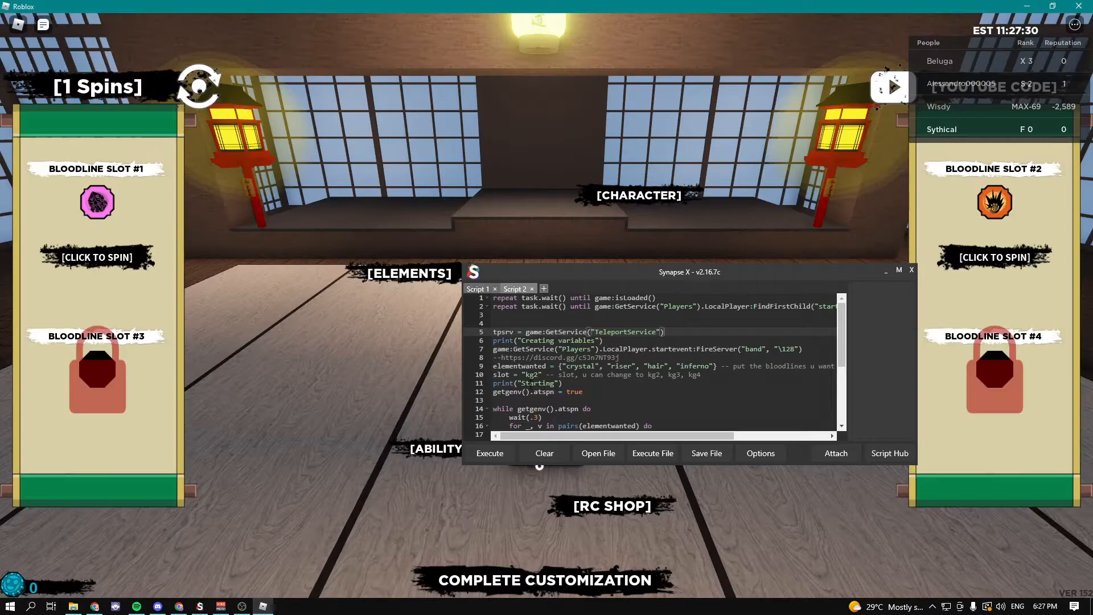
{"action": "left_click", "coordinate": [539, 374]}
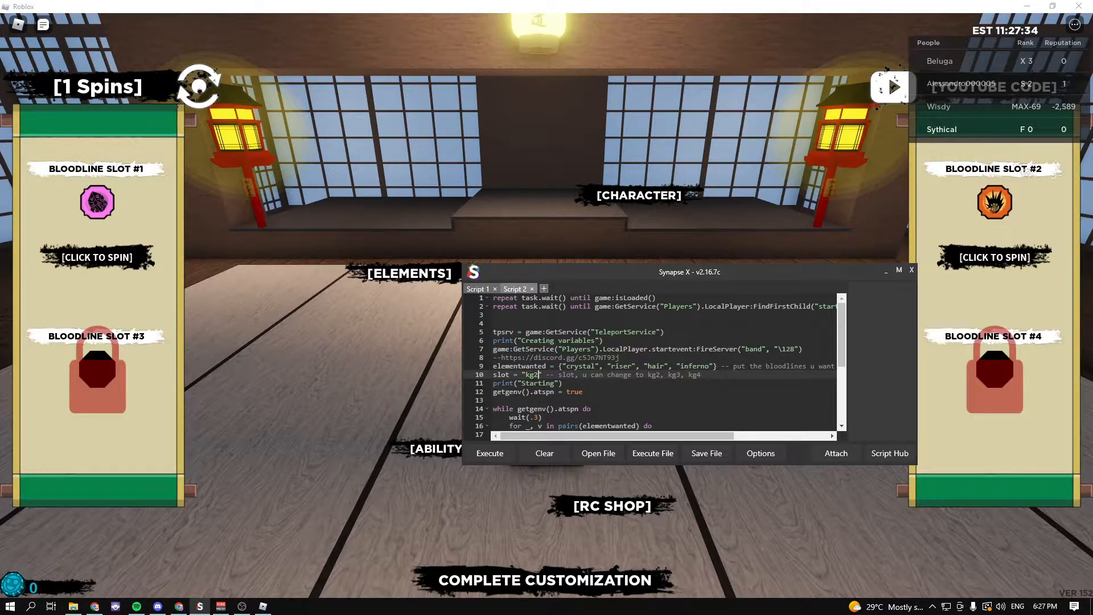
{"action": "key", "text": "Down"}
{"action": "key", "text": "Down"}
{"action": "key", "text": "Down"}
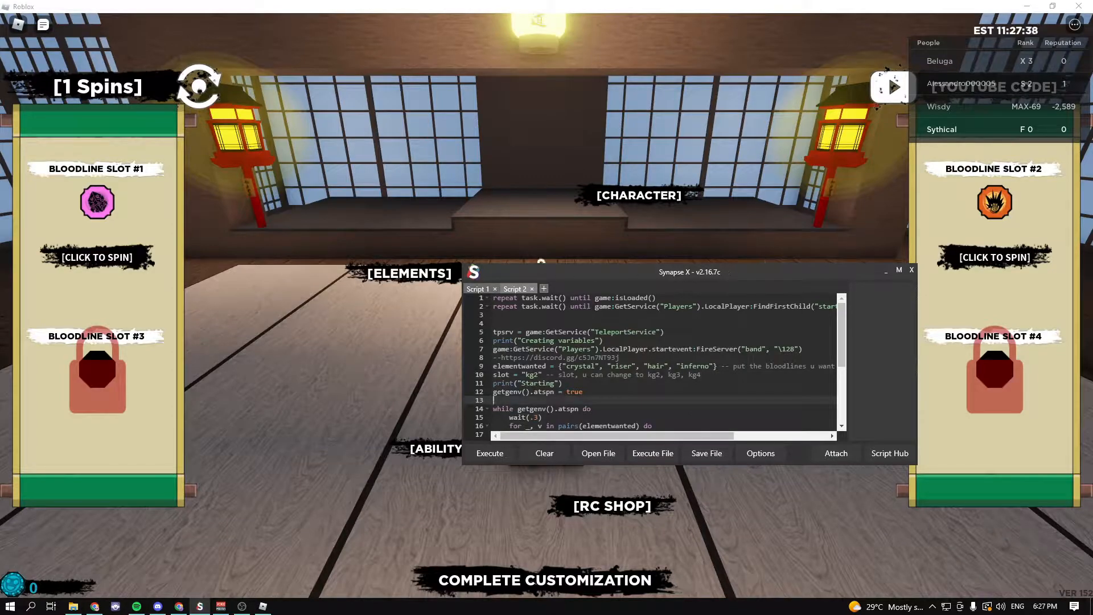
Step: Select the whole reroll script and bring up the Synapse X install folder
{"action": "key", "text": "ctrl+a"}
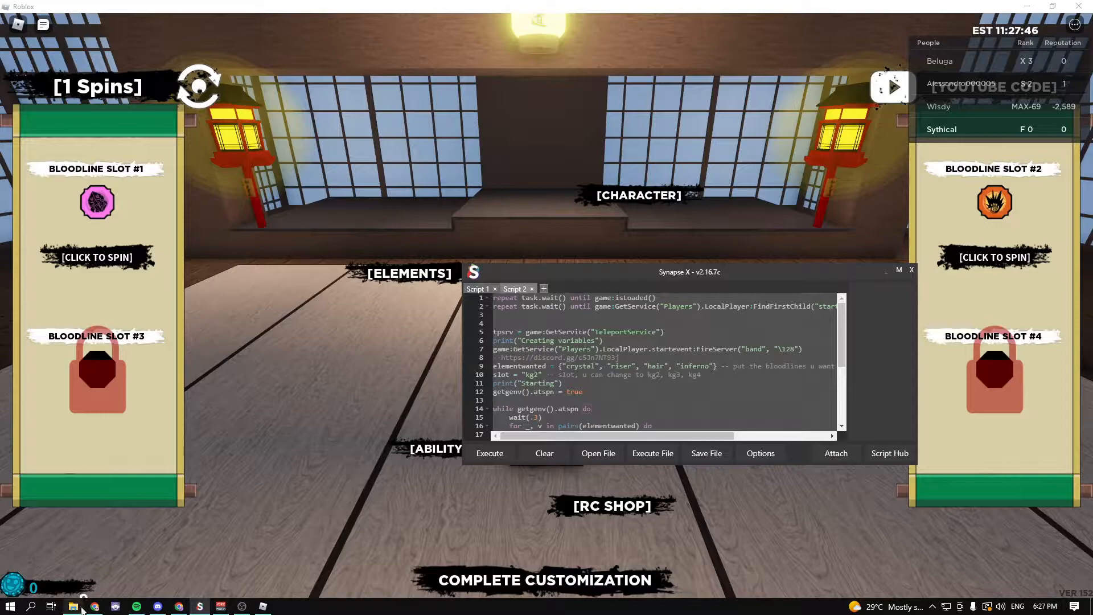
{"action": "left_click", "coordinate": [74, 606]}
Step: Clear the old Anime Adventures.txt out of the Synapse X autoexec folder
{"action": "left_click", "coordinate": [574, 260]}
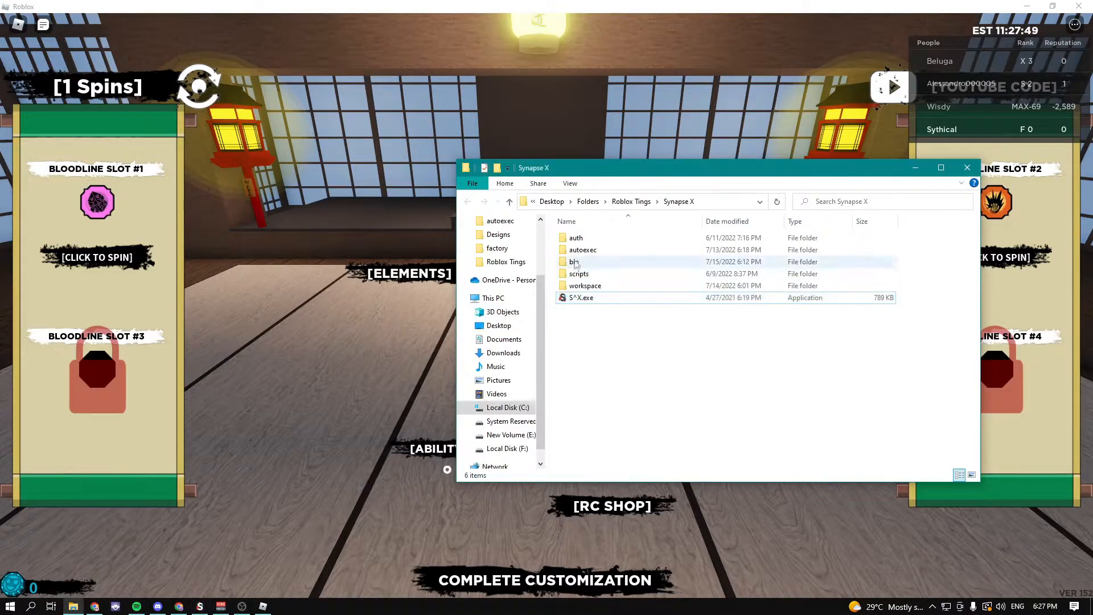
{"action": "double_click", "coordinate": [583, 249]}
{"action": "right_click", "coordinate": [608, 262]}
{"action": "left_click_drag", "start_coordinate": [595, 259], "coordinate": [656, 196]}
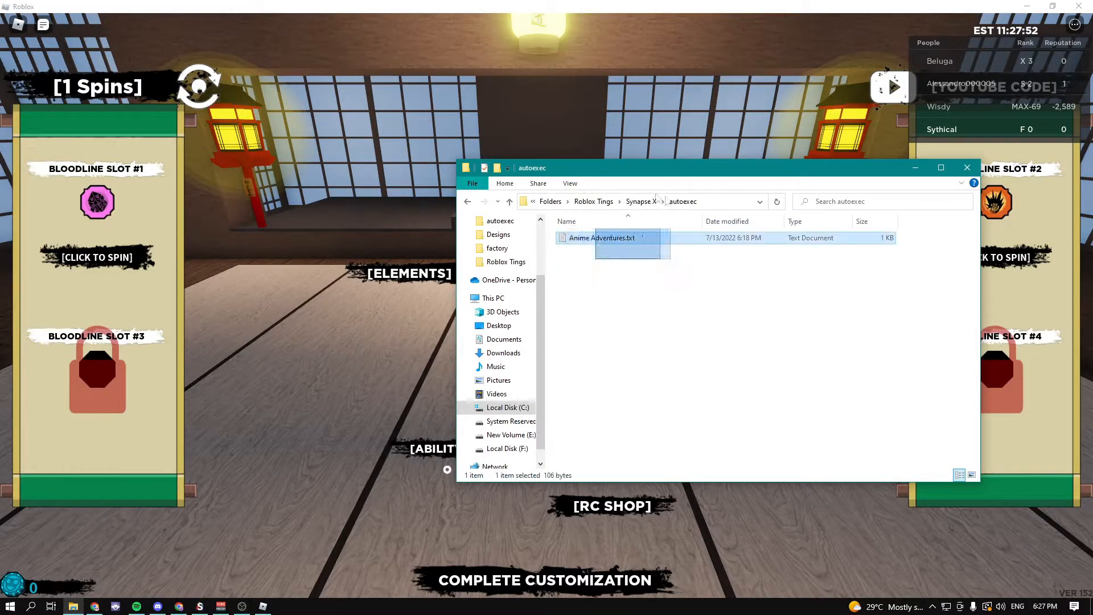
{"action": "key", "text": "Delete"}
Step: Create Shindo Life.txt in autoexec, paste the reroll script into it and save
{"action": "right_click", "coordinate": [630, 269]}
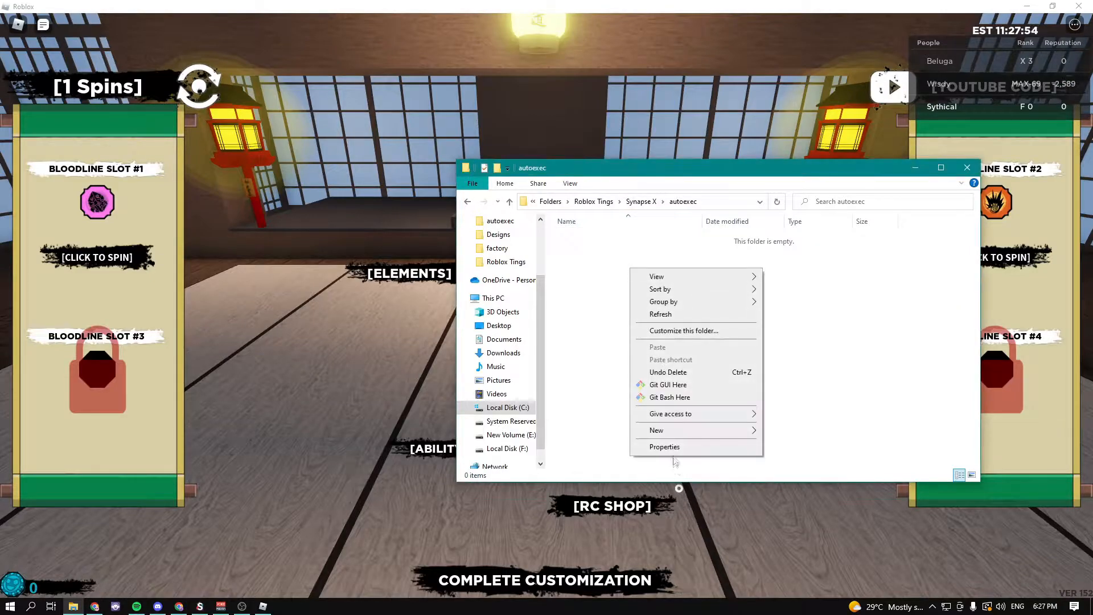
{"action": "left_click", "coordinate": [803, 561]}
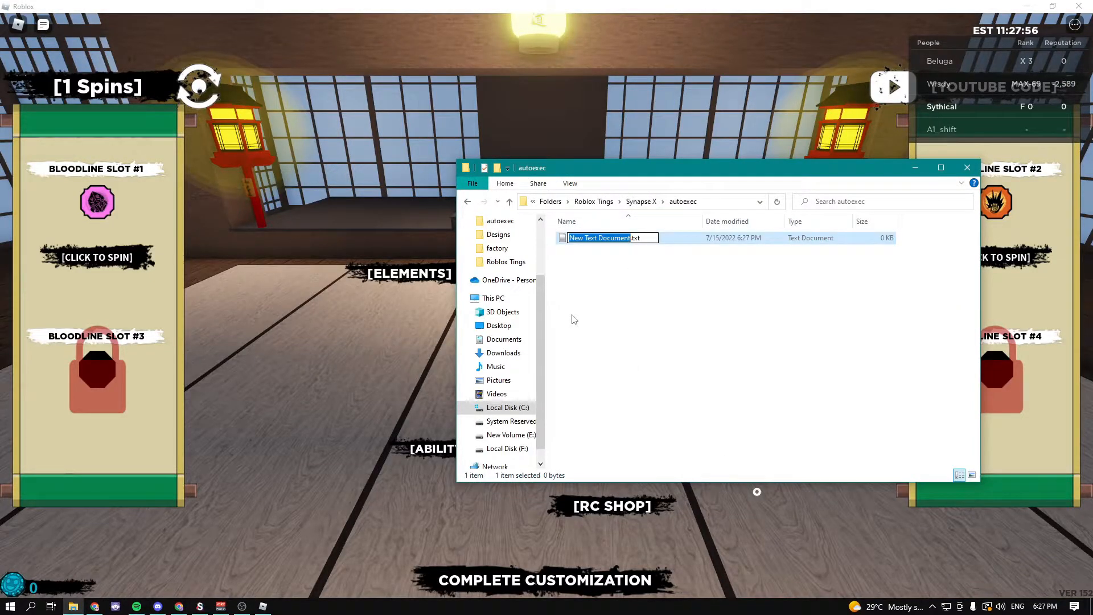
{"action": "type", "text": "Shindo Life"}
{"action": "key", "text": "Return"}
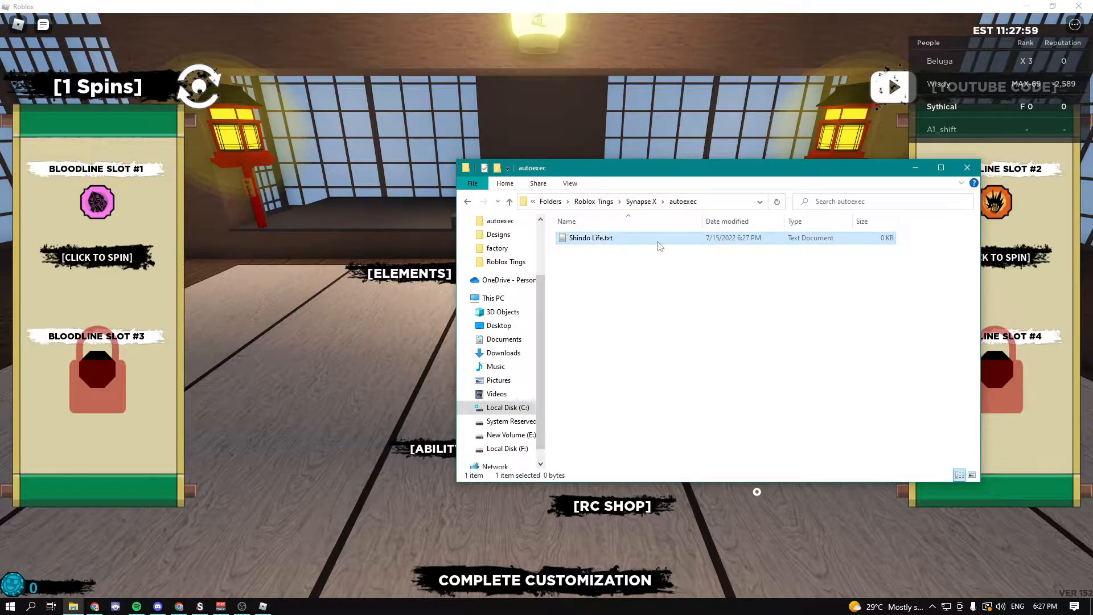
{"action": "double_click", "coordinate": [658, 243]}
{"action": "key", "text": "ctrl+v"}
{"action": "left_click", "coordinate": [927, 156]}
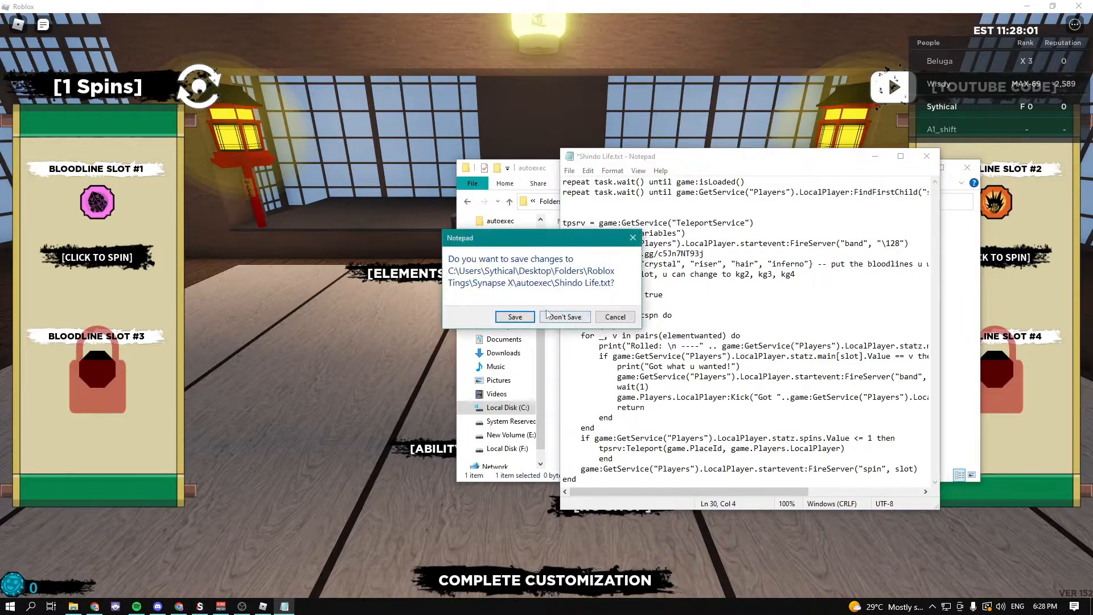
{"action": "left_click", "coordinate": [515, 320]}
{"action": "left_click", "coordinate": [264, 607]}
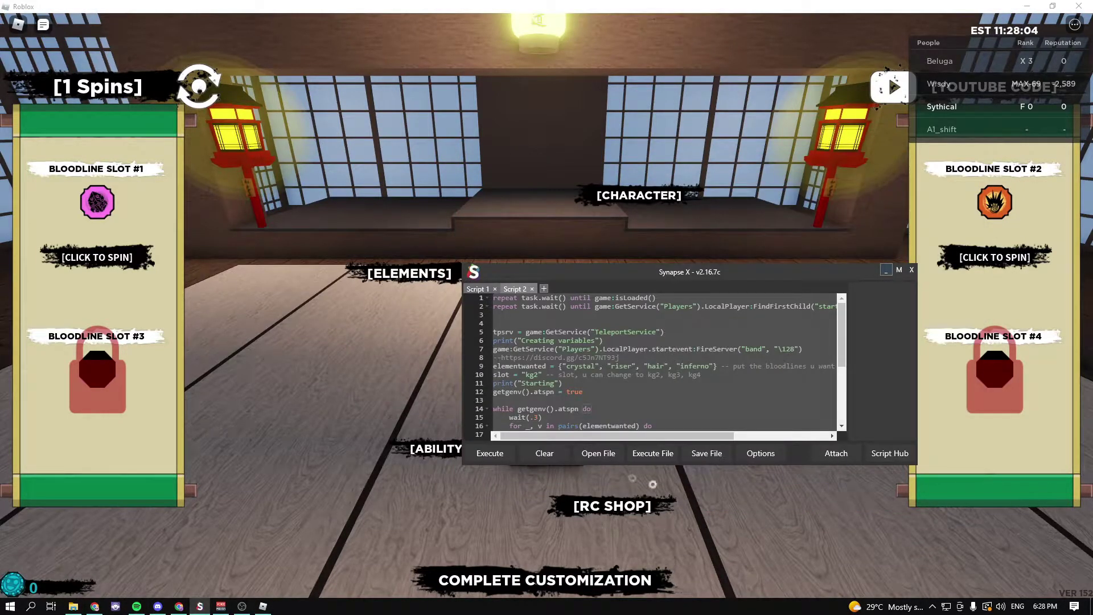
Step: Enable Auto-Attach in the Synapse X options
{"action": "left_click", "coordinate": [760, 452]}
{"action": "left_click", "coordinate": [548, 251]}
{"action": "left_click", "coordinate": [546, 388]}
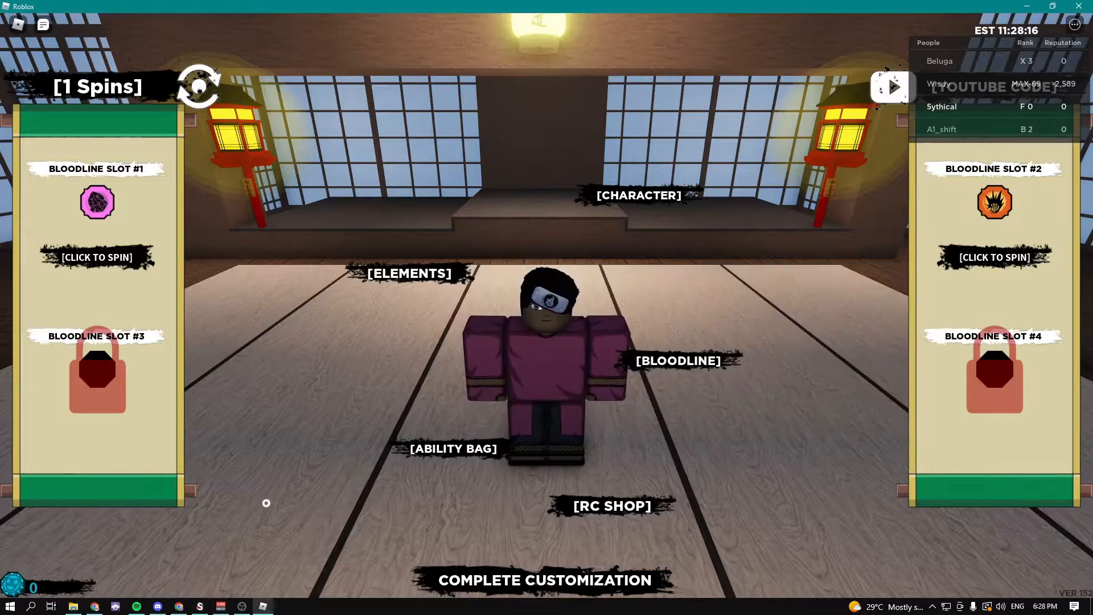
Step: Show the Developer Console and execute the reroll script on bloodline slot 2
{"action": "left_click", "coordinate": [499, 452]}
{"action": "key", "text": "F9"}
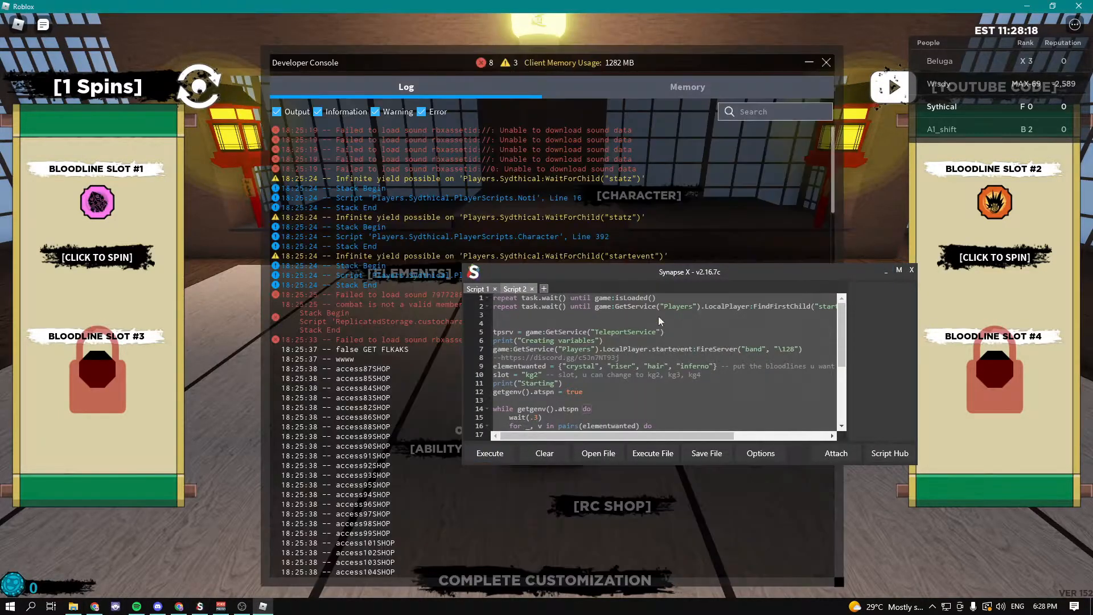
{"action": "left_click", "coordinate": [885, 269]}
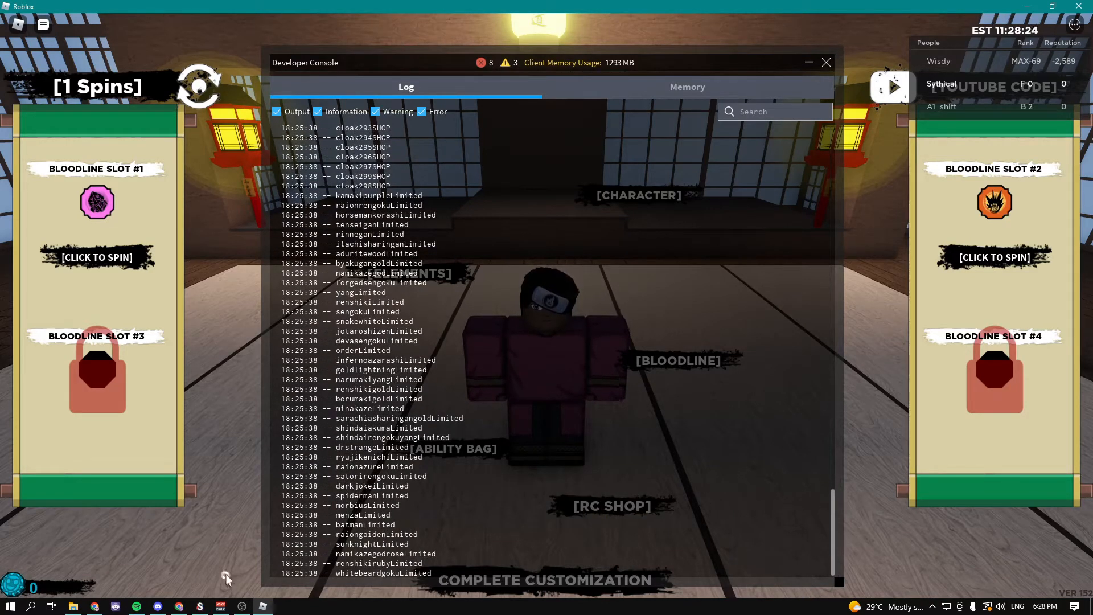
{"action": "left_click", "coordinate": [201, 606]}
{"action": "left_click", "coordinate": [489, 452]}
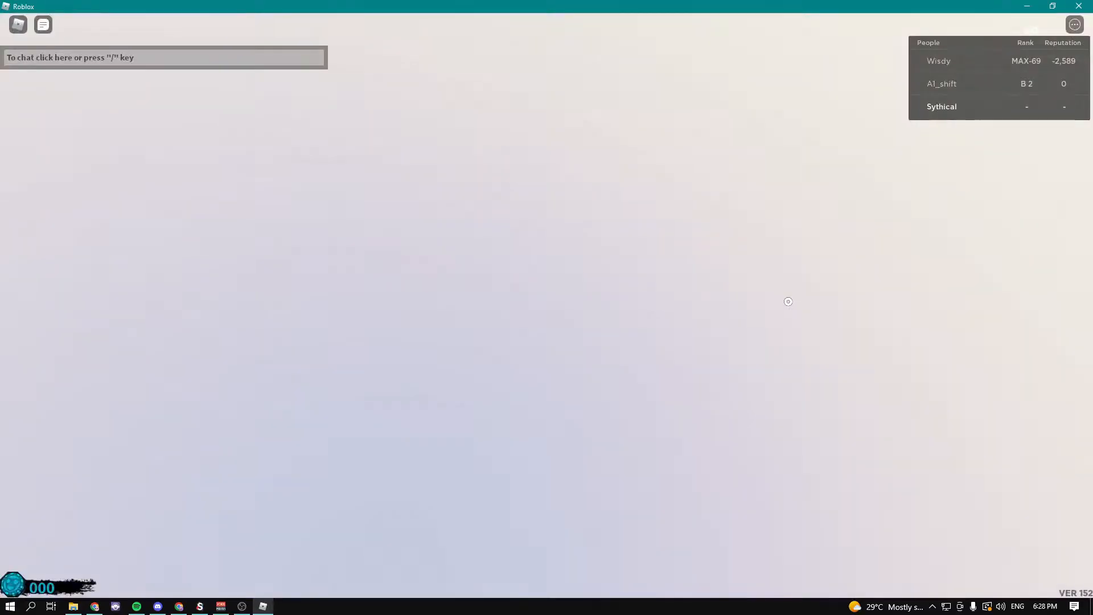
Step: Watch the console's Rolled entries after each rejoin until slot 2 reports crystal
{"action": "key", "text": "F9"}
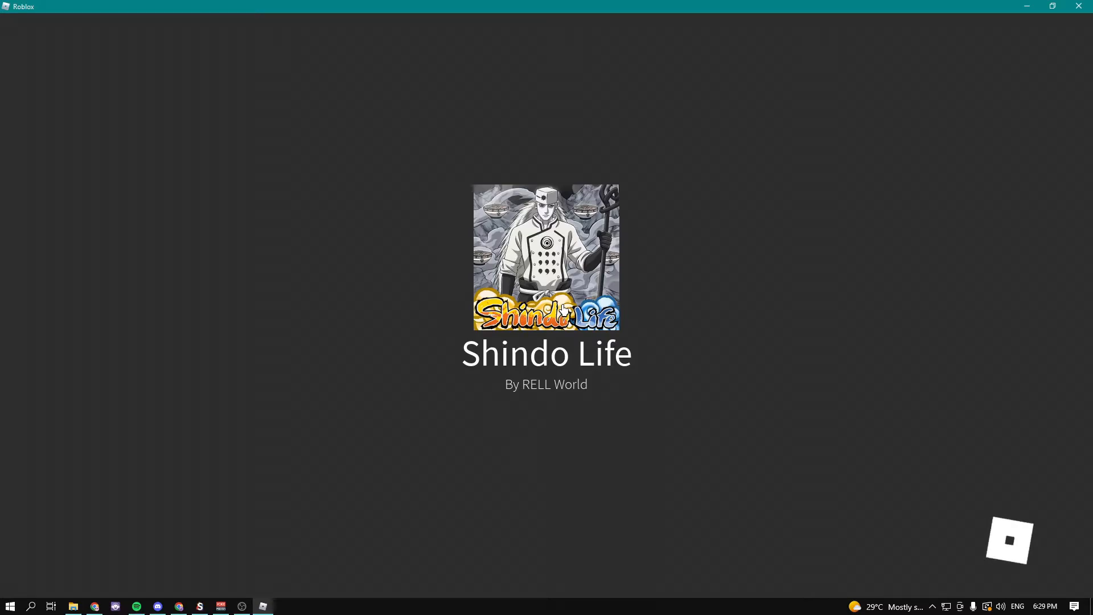
{"action": "key", "text": "F9"}
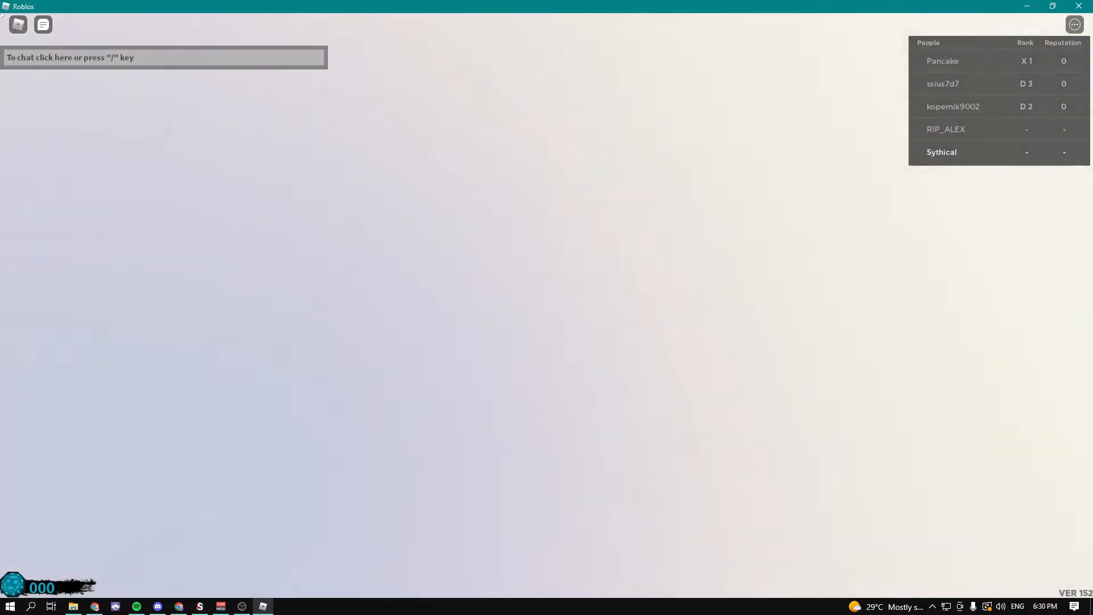
{"action": "key", "text": "F9"}
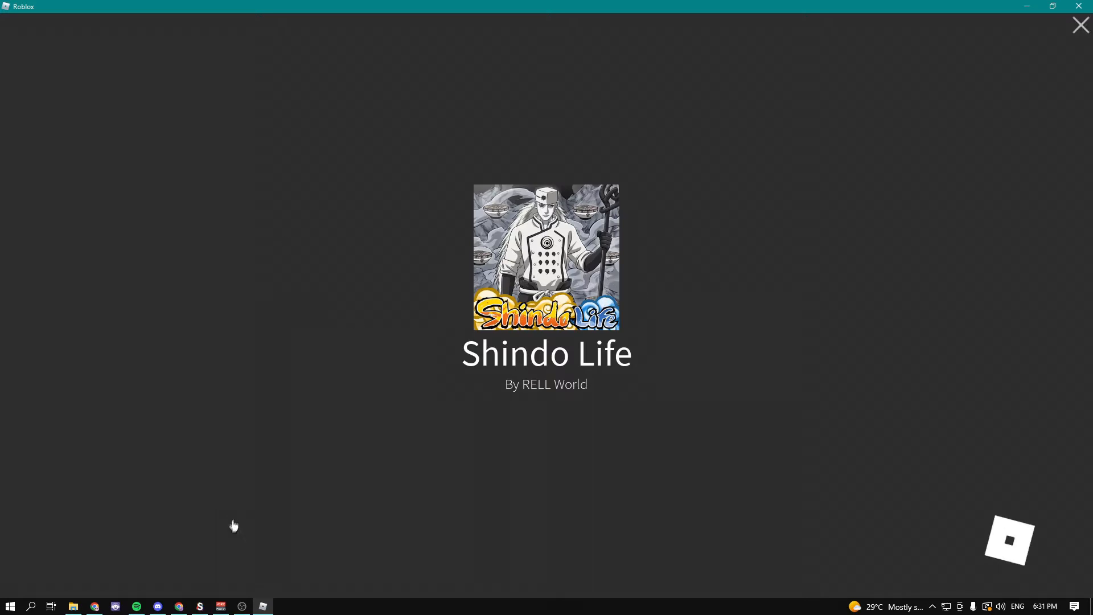
Step: Confirm the crystal kick message and delete Shindo Life.txt from autoexec
{"action": "key", "text": "F9"}
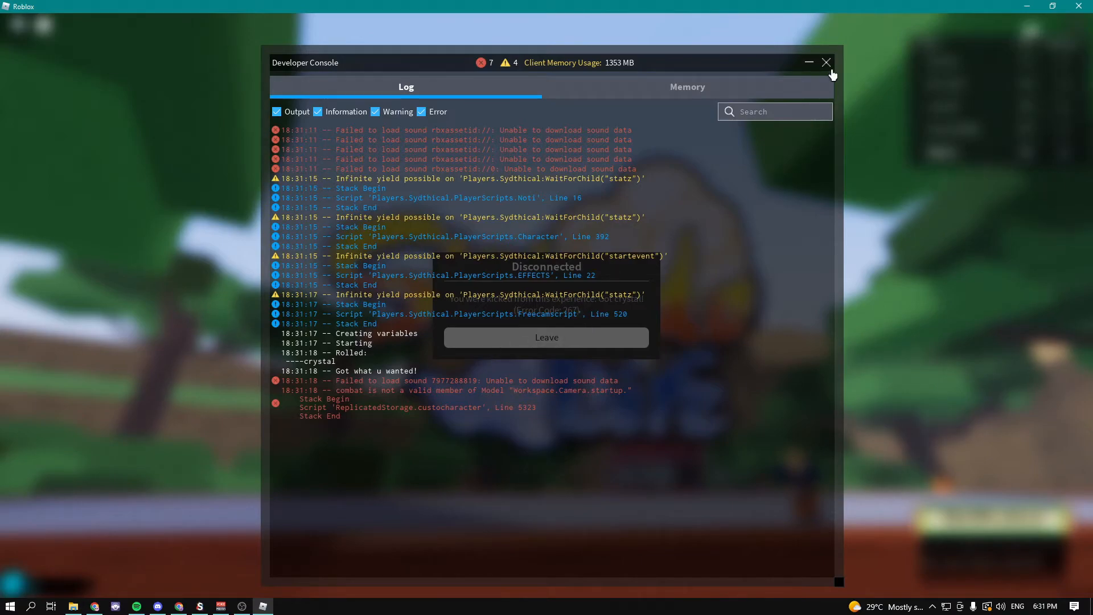
{"action": "left_click", "coordinate": [826, 63]}
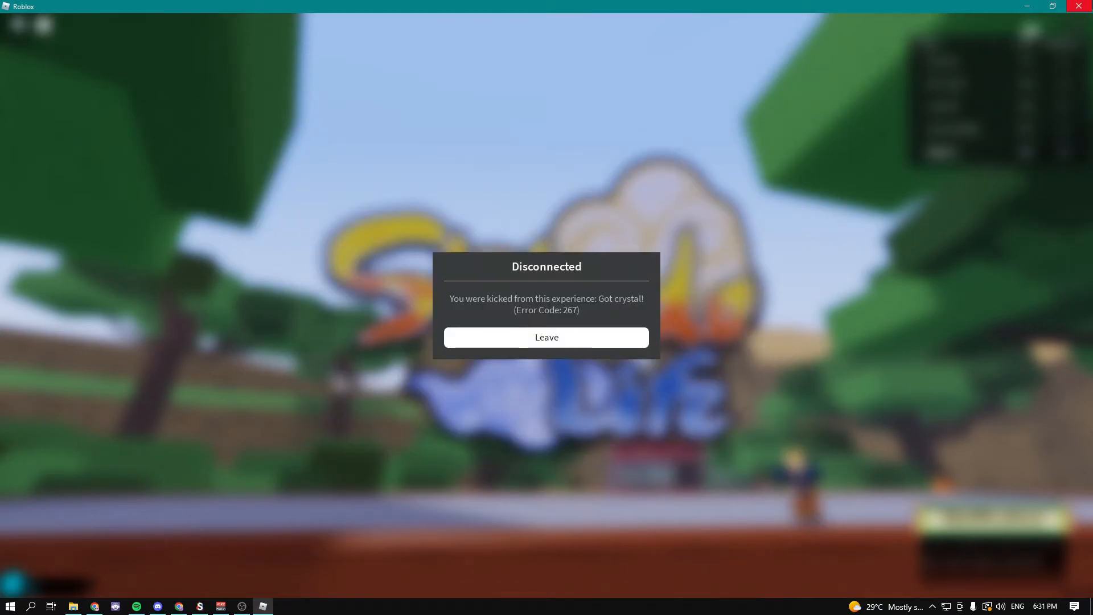
{"action": "left_click", "coordinate": [73, 606]}
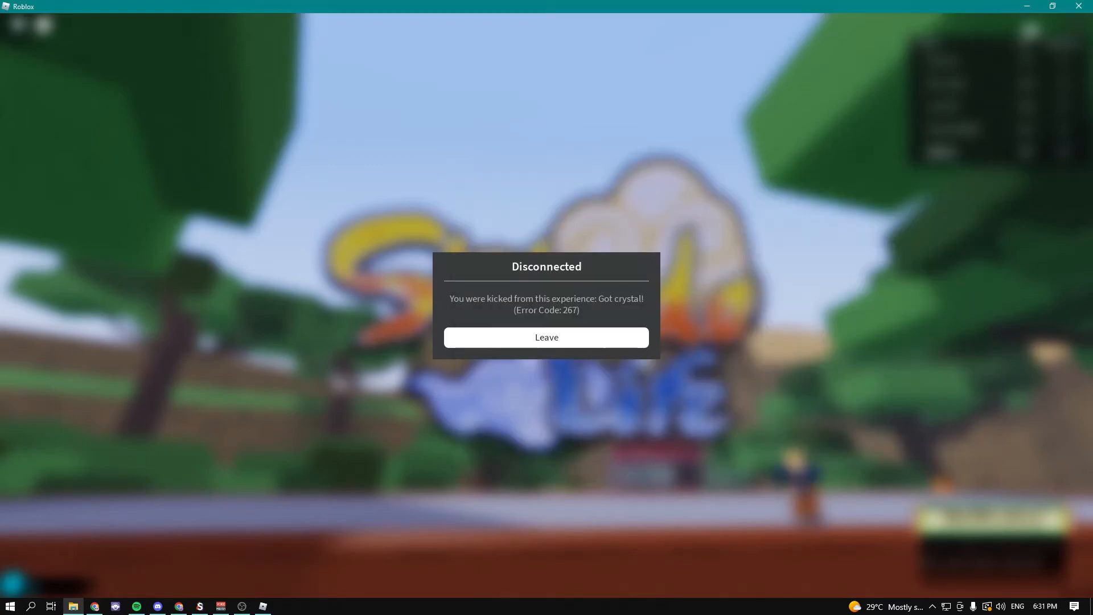
{"action": "key", "text": "alt+Tab"}
Step: Relaunch Shindo Life from its page and view slot 2 in the customization menu
{"action": "left_click", "coordinate": [60, 11]}
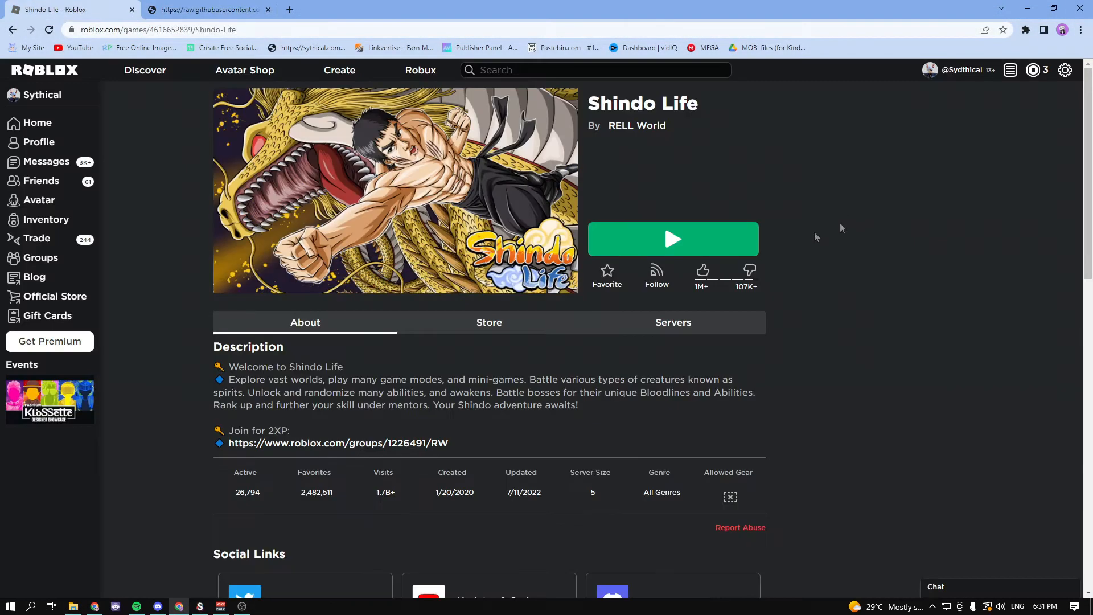
{"action": "left_click", "coordinate": [691, 239]}
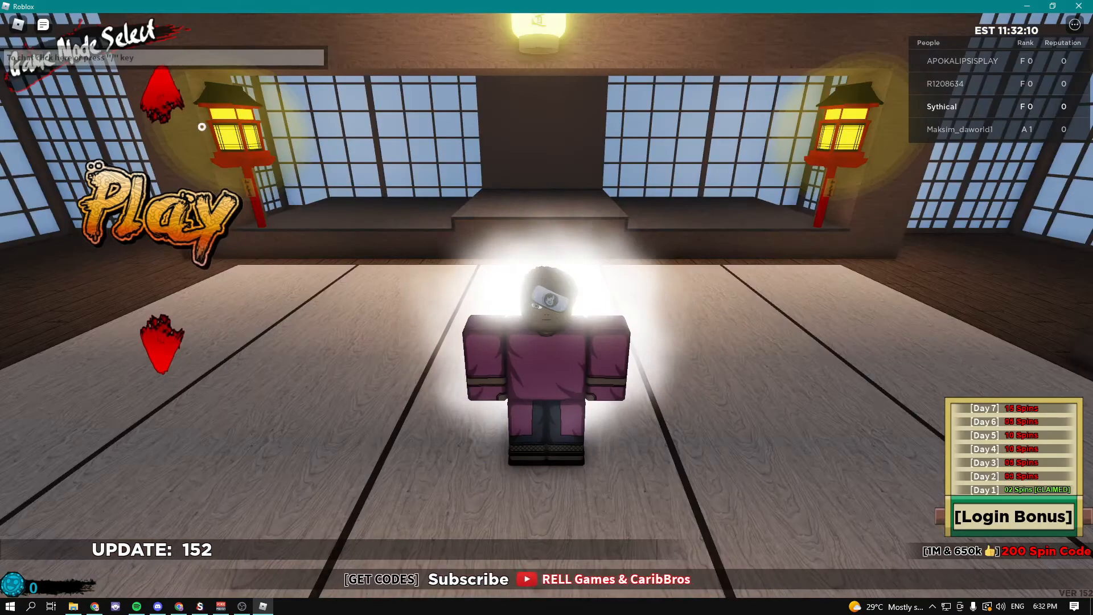
{"action": "left_click", "coordinate": [162, 214]}
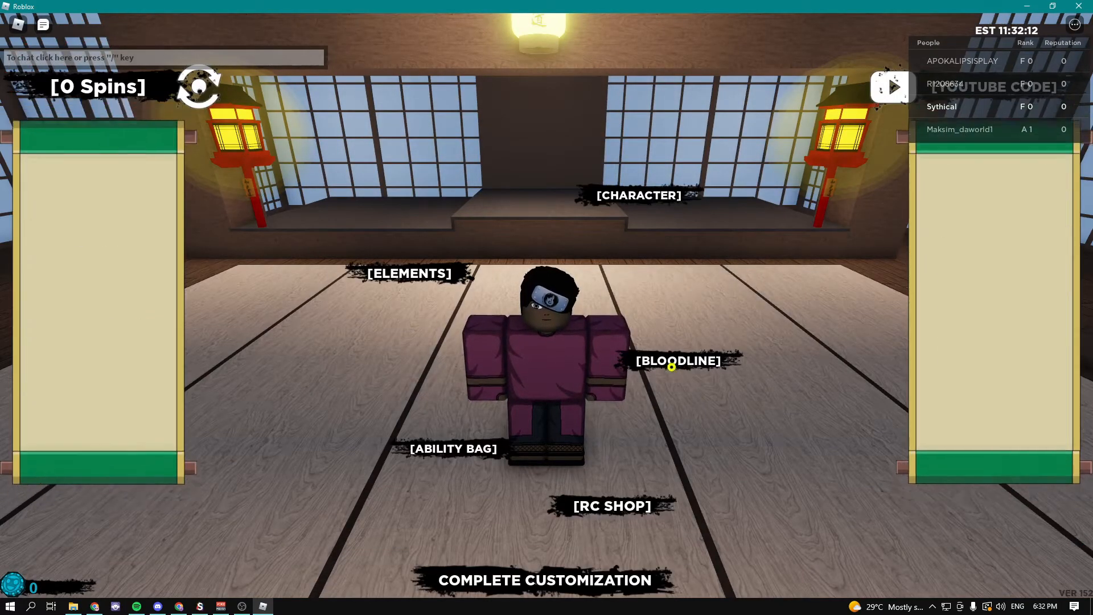